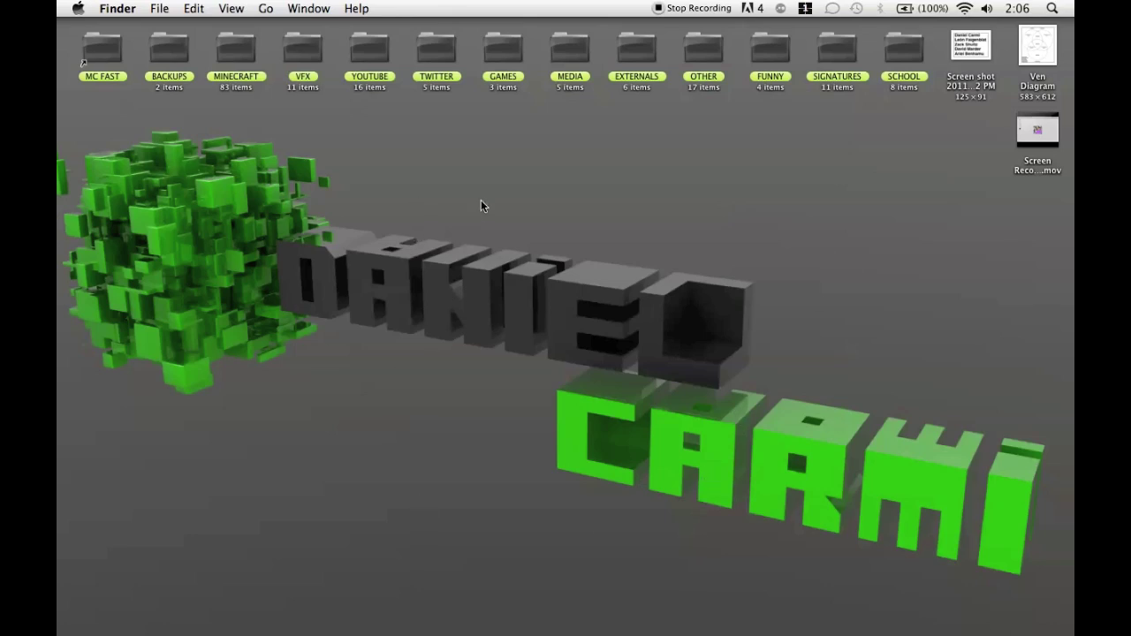
# Launch VisualBoyAdvance, load the Pokemon Emerald.GBA ROM, and dismiss the save error
pyautogui.moveTo(555, 629)
pyautogui.moveTo(747, 628)
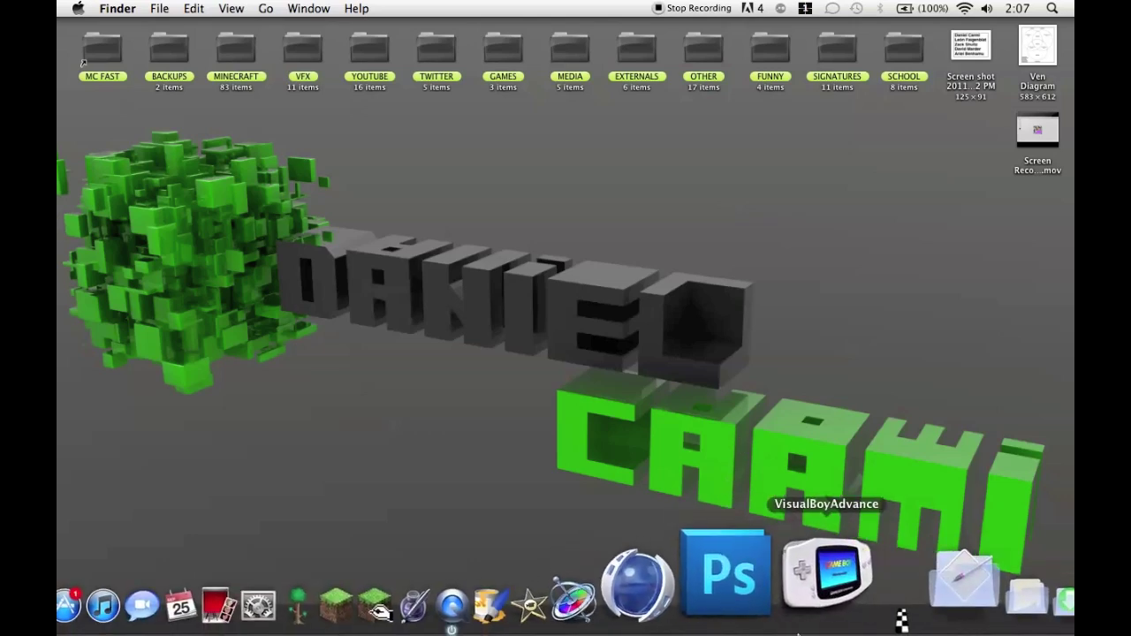
pyautogui.click(797, 632)
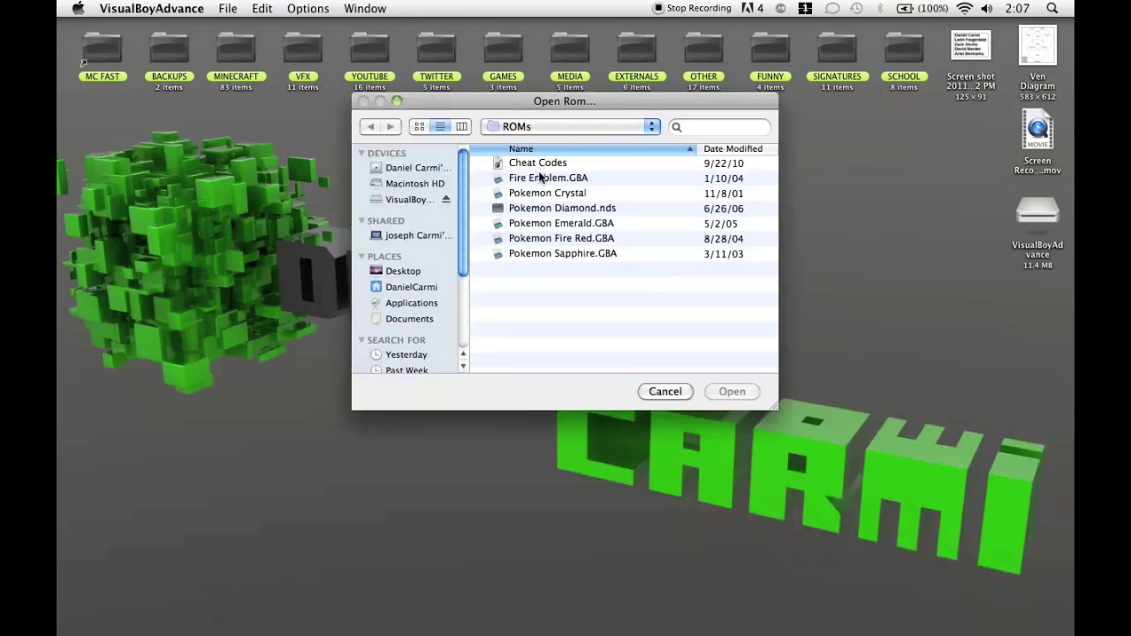
pyautogui.doubleClick(539, 224)
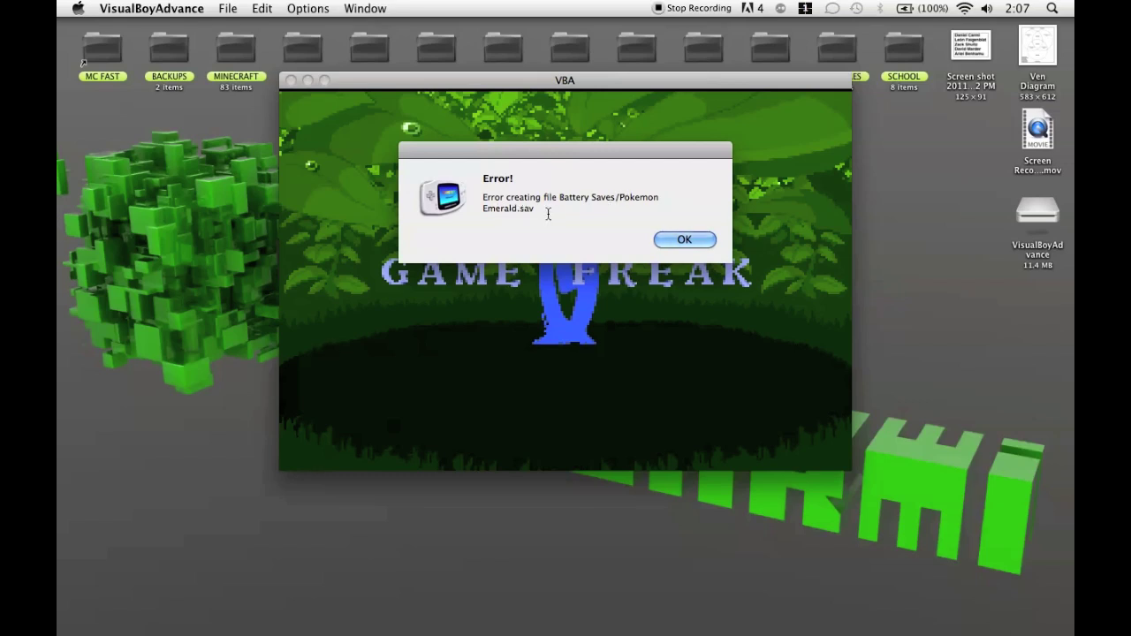
pyautogui.press('Return')
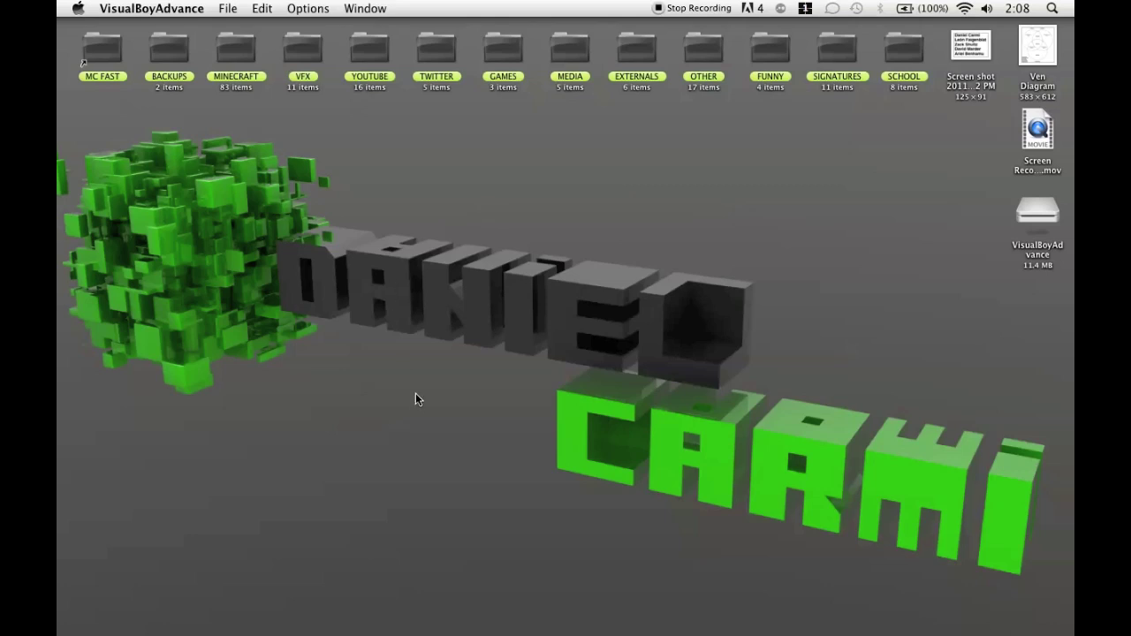
# Open the VisualBoyAdvance disk image, create a desktop folder named Test, and try to move it into the disk image
pyautogui.moveTo(757, 629)
pyautogui.doubleClick(1034, 207)
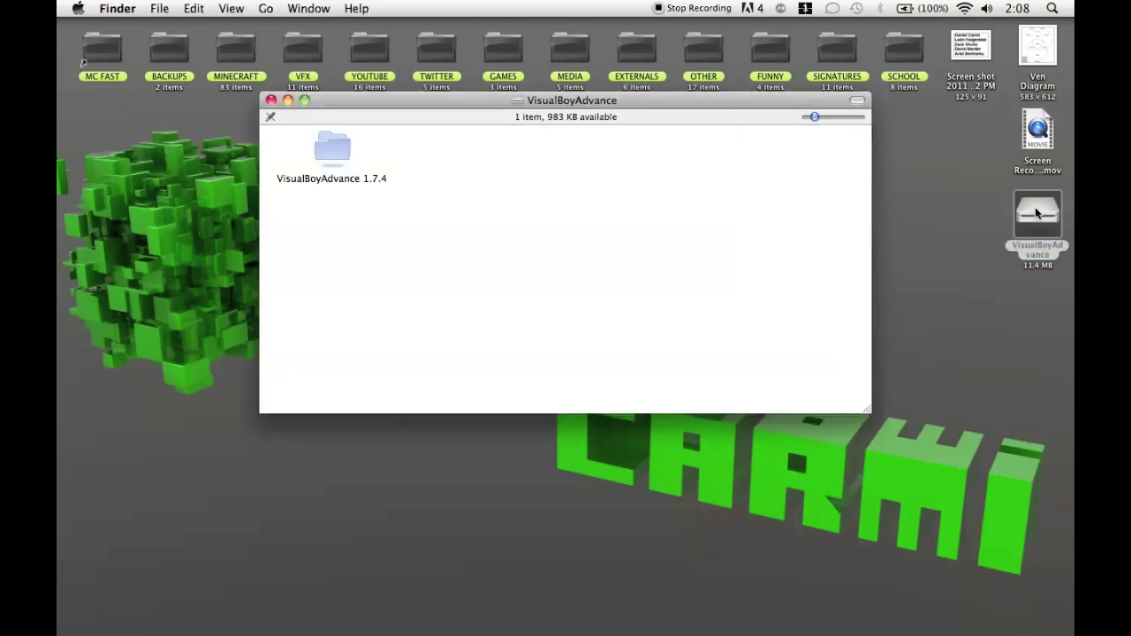
pyautogui.rightClick(961, 348)
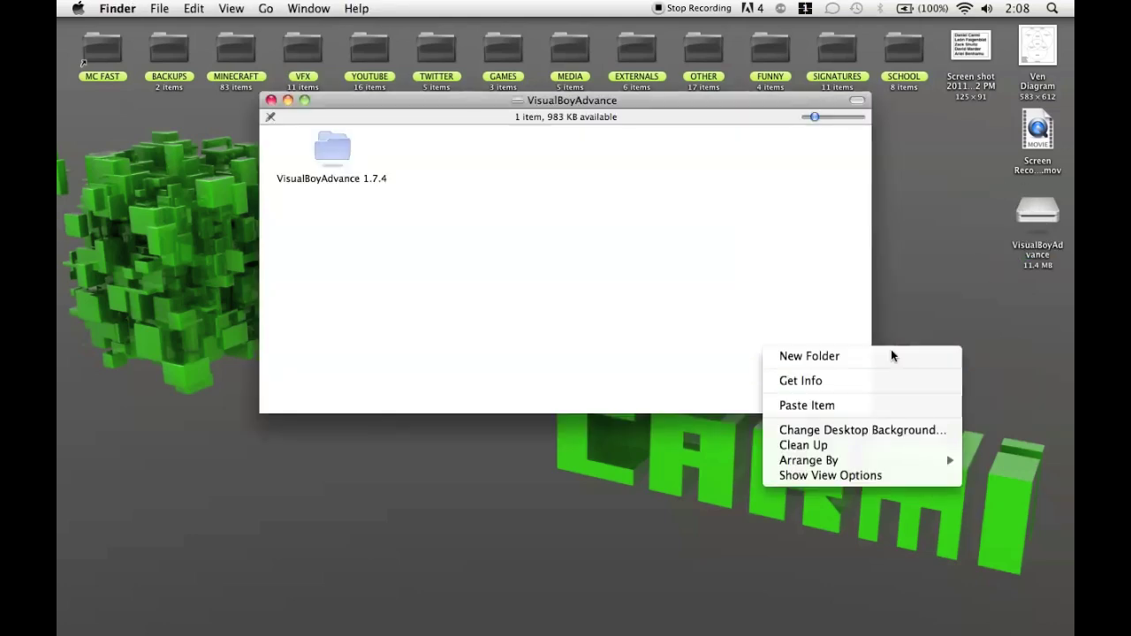
pyautogui.click(890, 355)
pyautogui.write('Test')
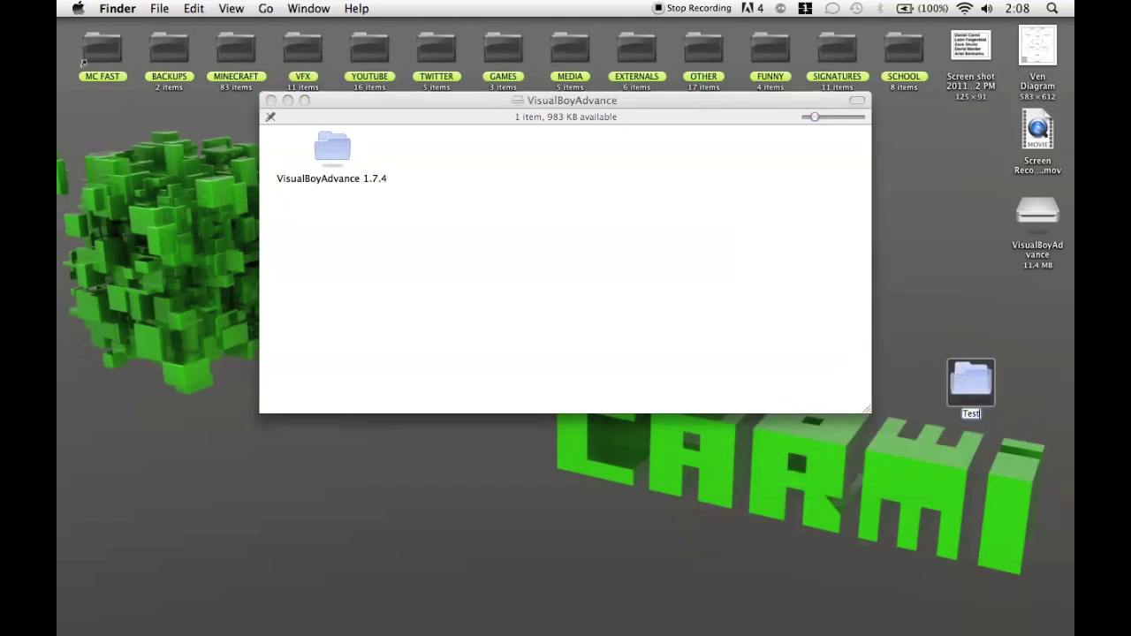
pyautogui.press('Return')
pyautogui.moveTo(982, 386); pyautogui.dragTo(448, 224)
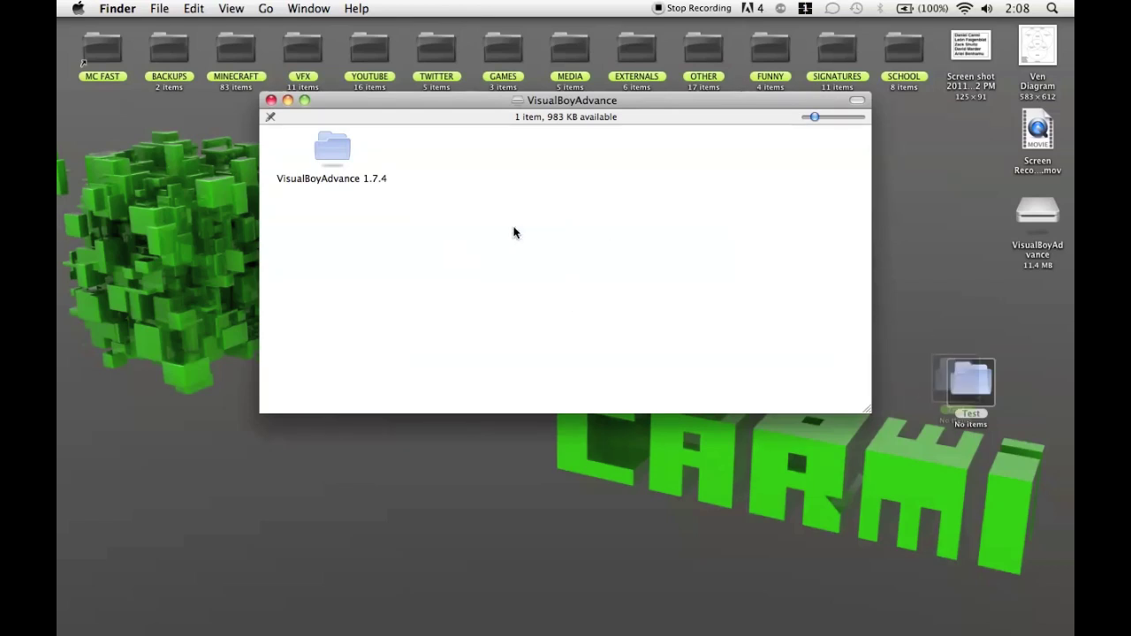
# Copy the VisualBoyAdvance 1.7.4 folder from the mounted disk image and close the disk image's window
pyautogui.click(342, 153)
pyautogui.doubleClick(341, 154)
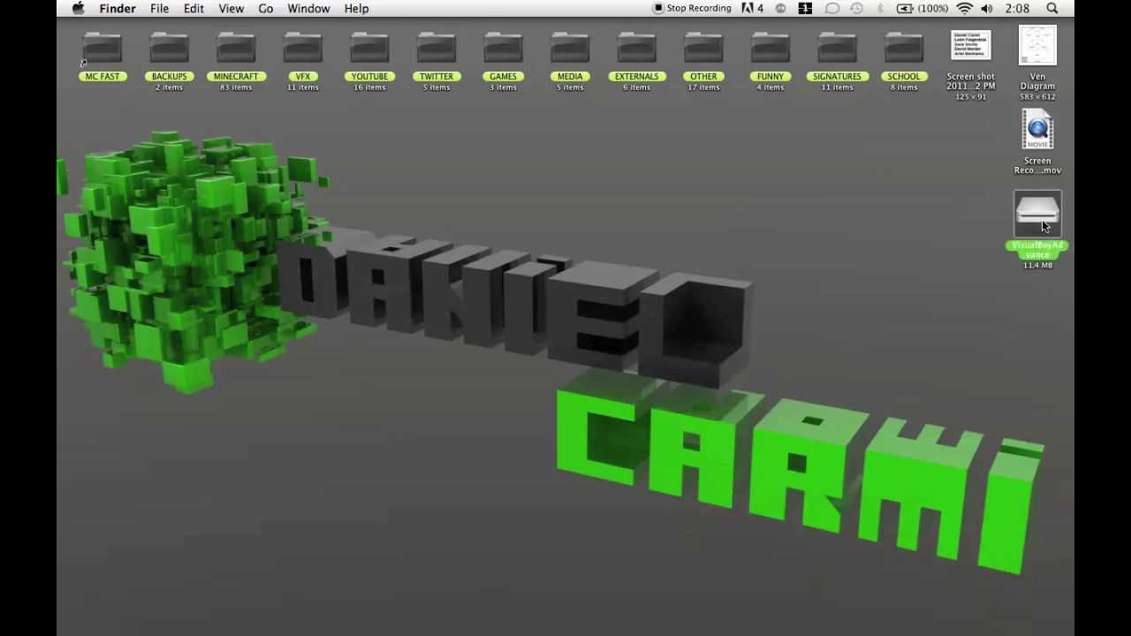
pyautogui.click(340, 148)
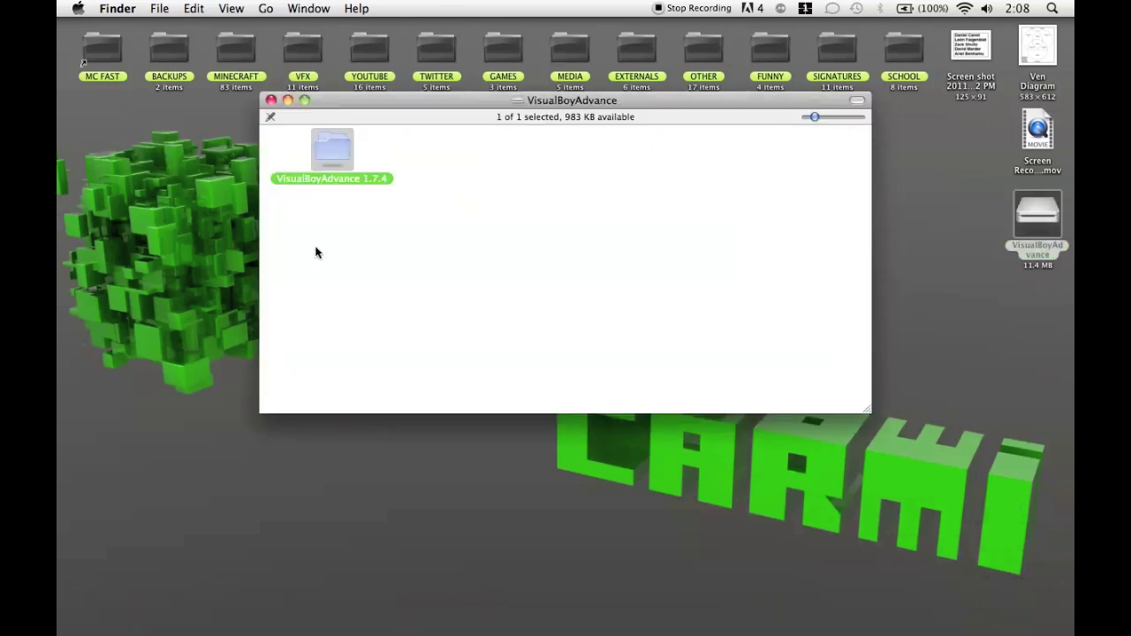
pyautogui.rightClick(337, 142)
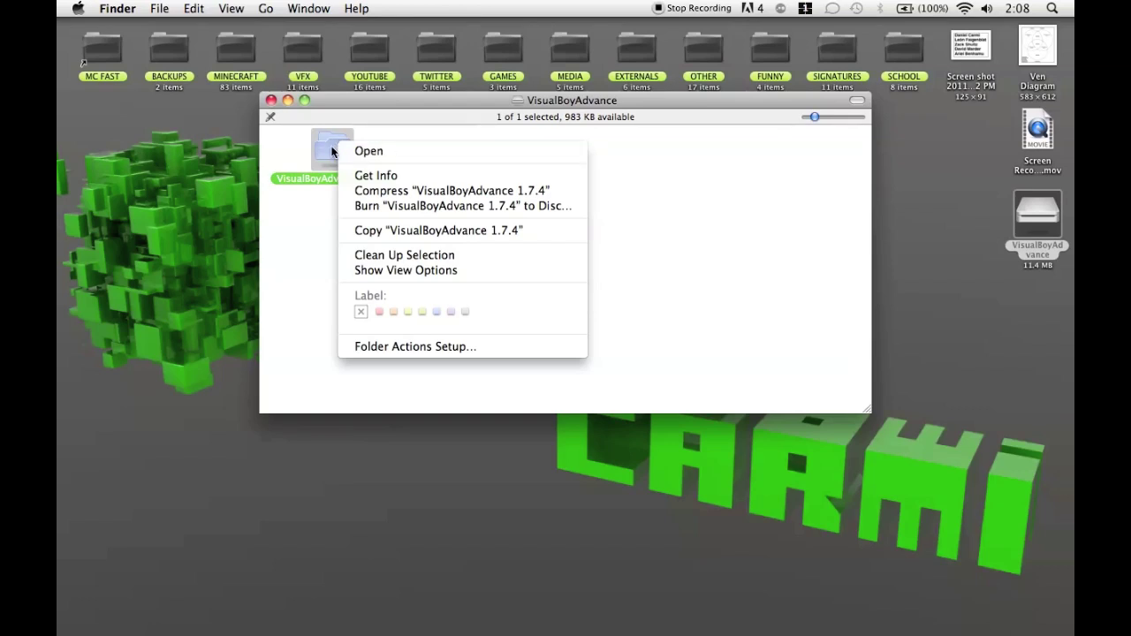
pyautogui.click(327, 255)
pyautogui.rightClick(339, 164)
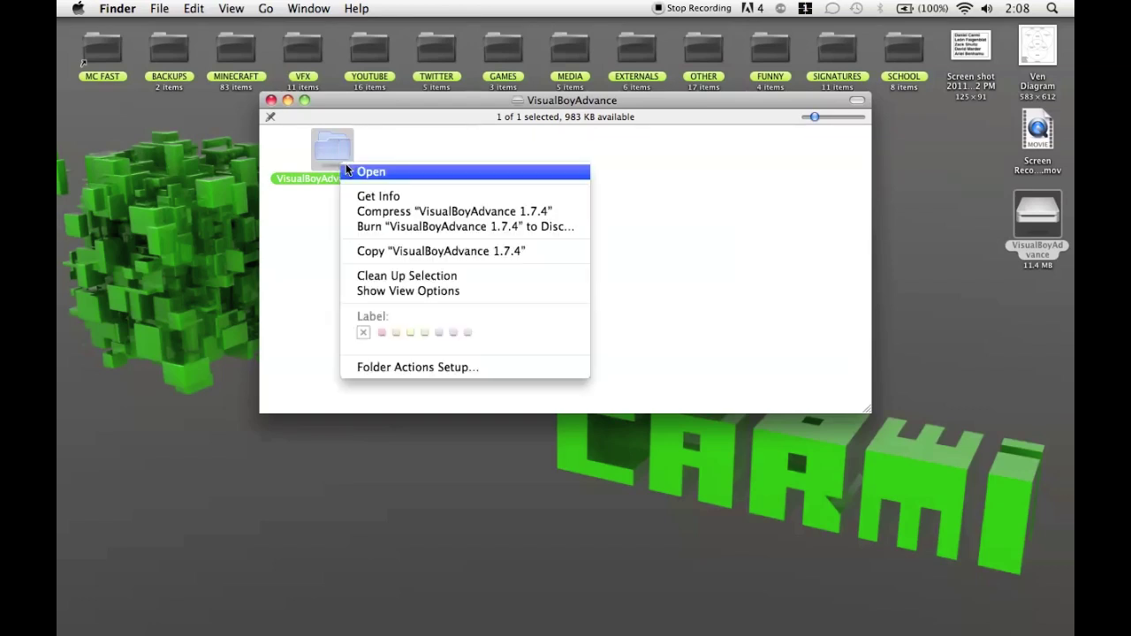
pyautogui.click(371, 252)
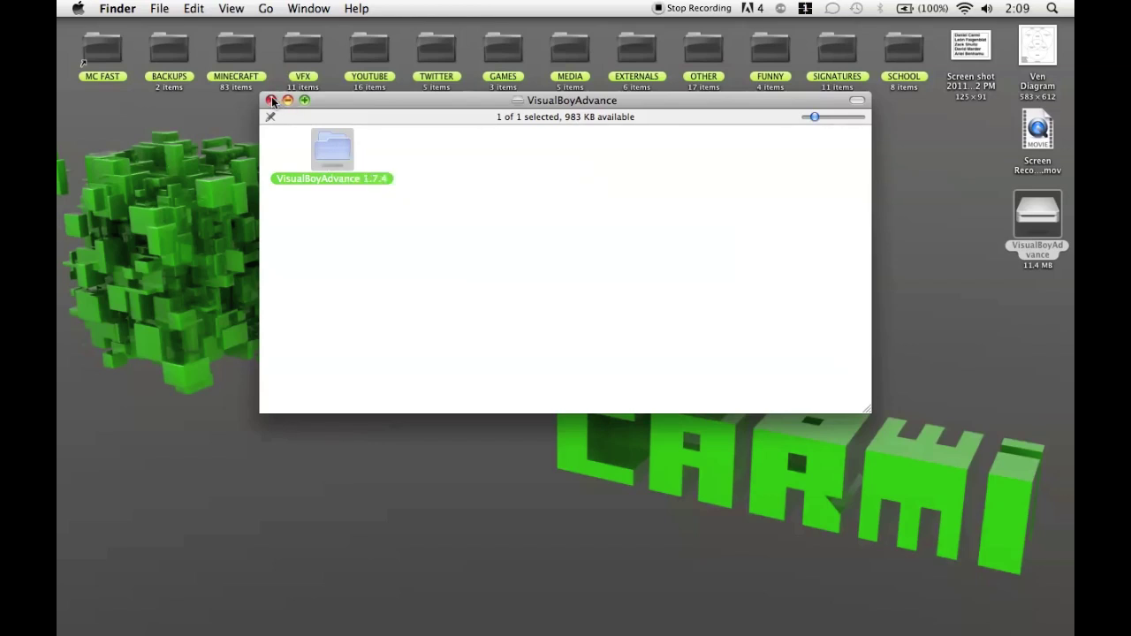
pyautogui.click(271, 100)
# Paste the copied folder into the Applications folder, replacing the existing VisualBoyAdvance 1.7.4 folder
pyautogui.moveTo(844, 631)
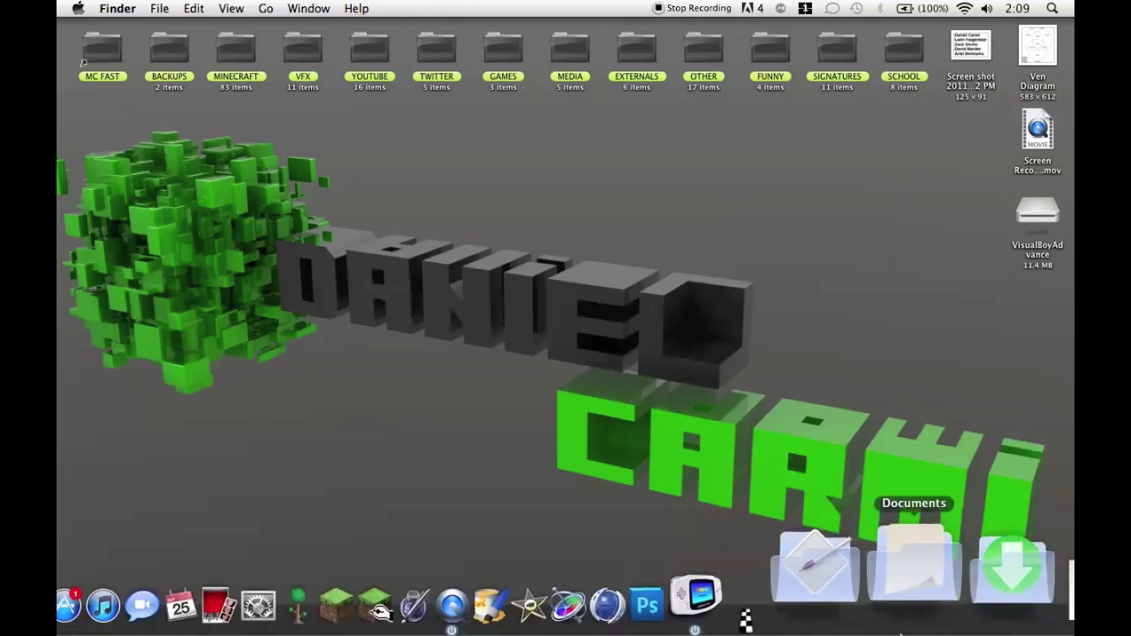
pyautogui.click(870, 629)
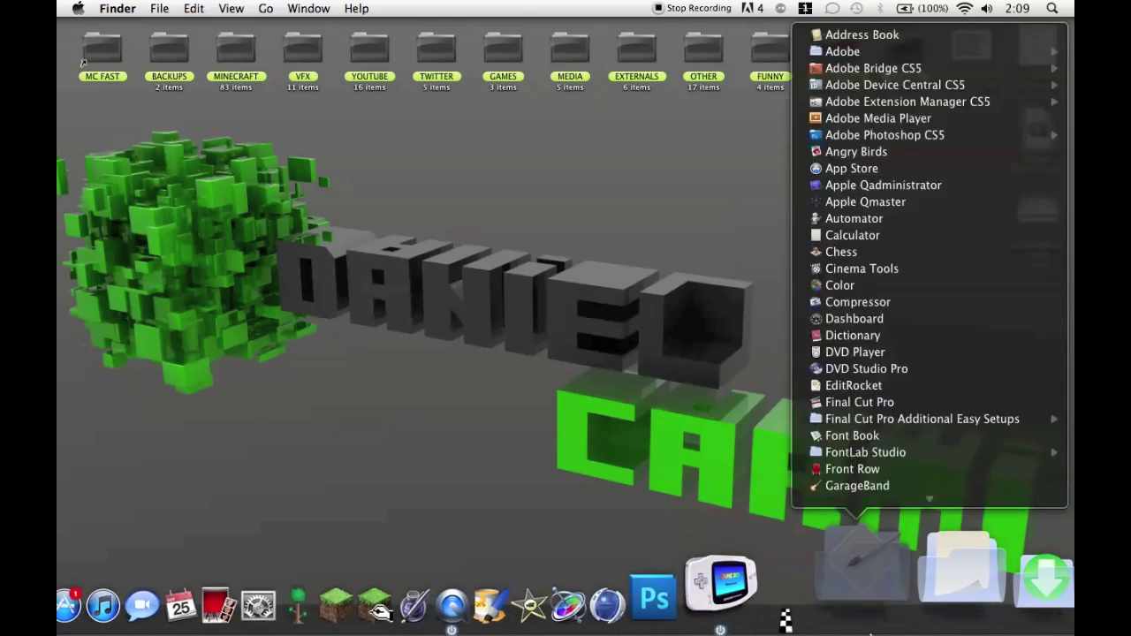
pyautogui.scroll(-10, 883, 397)
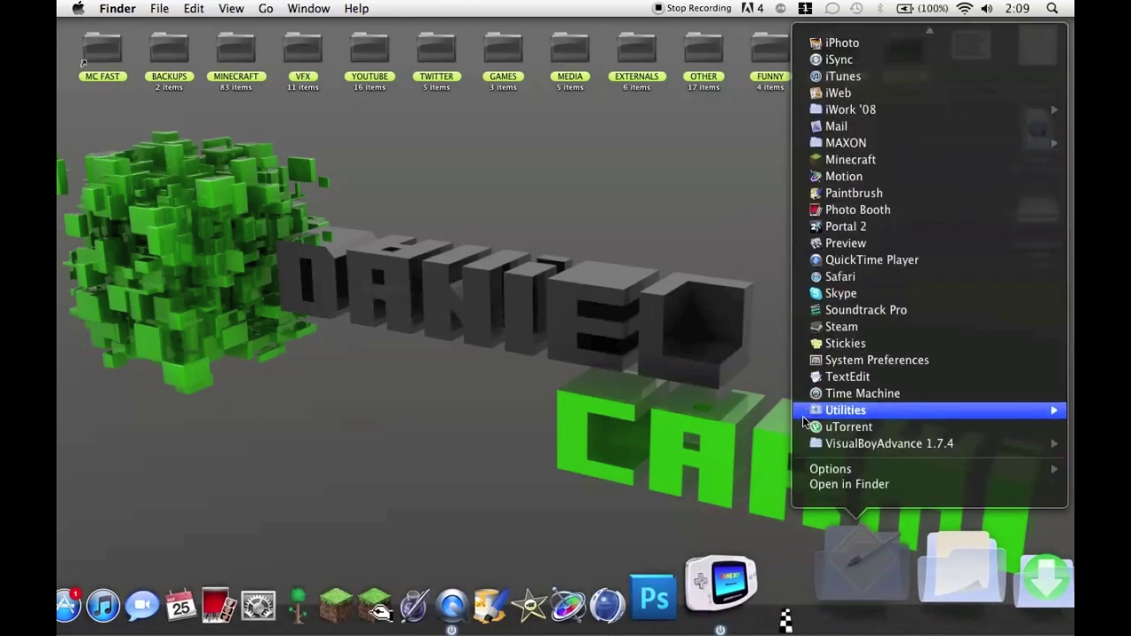
pyautogui.click(834, 495)
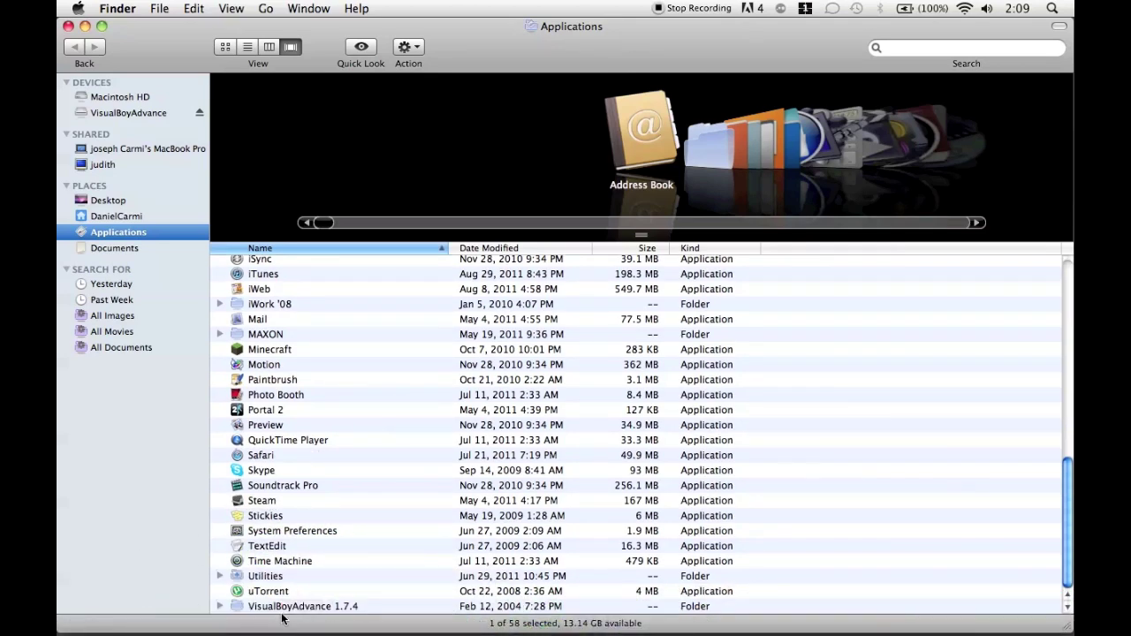
pyautogui.moveTo(281, 619); pyautogui.dragTo(286, 606)
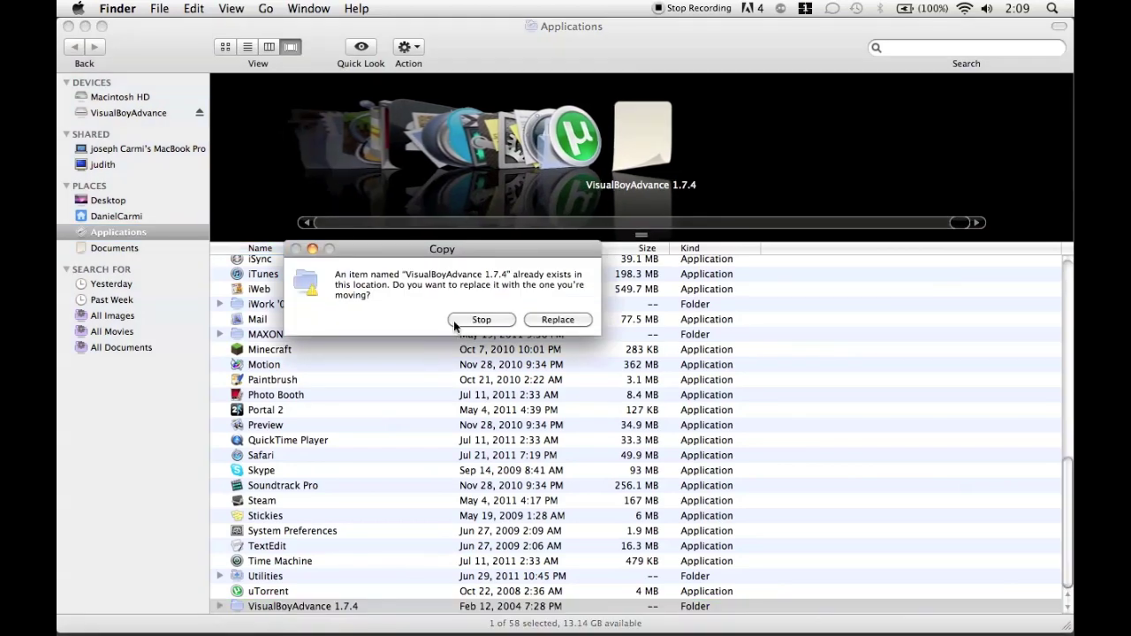
pyautogui.click(575, 319)
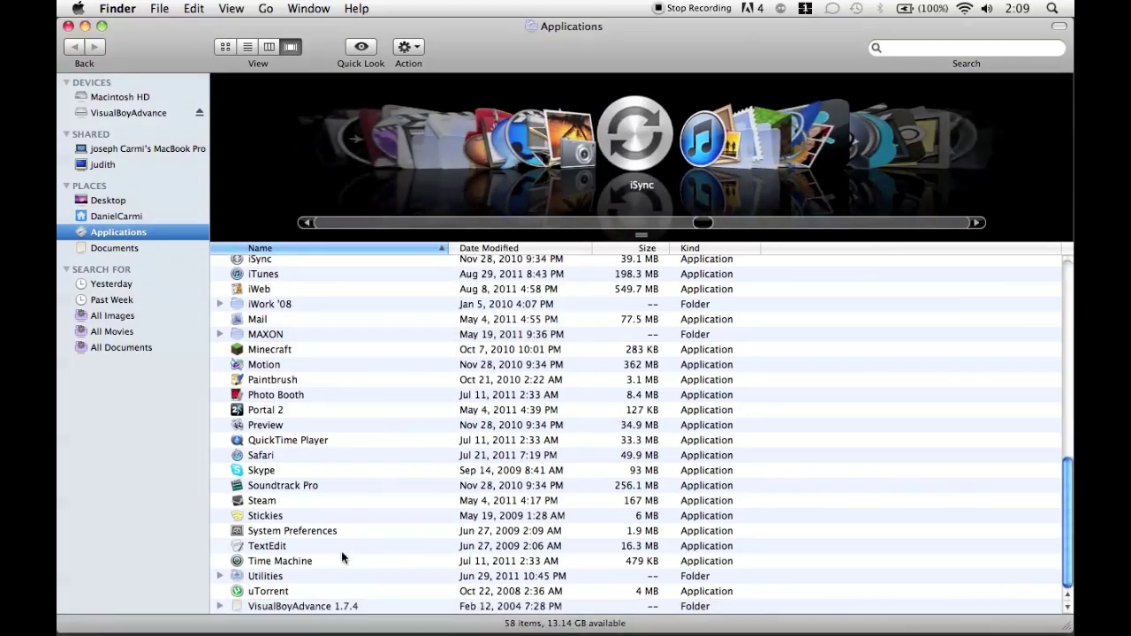
# Create a desktop folder named Test and move it into the VisualBoyAdvance 1.7.4 folder in Applications
pyautogui.doubleClick(336, 607)
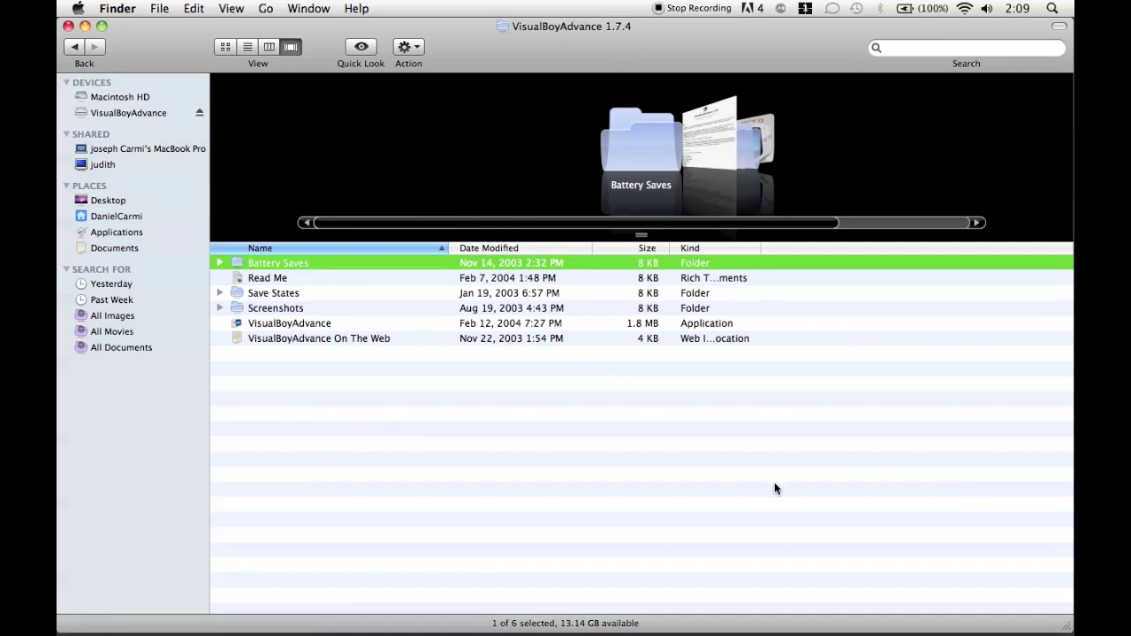
pyautogui.moveTo(1067, 627); pyautogui.dragTo(887, 628)
pyautogui.rightClick(1020, 352)
pyautogui.click(956, 353)
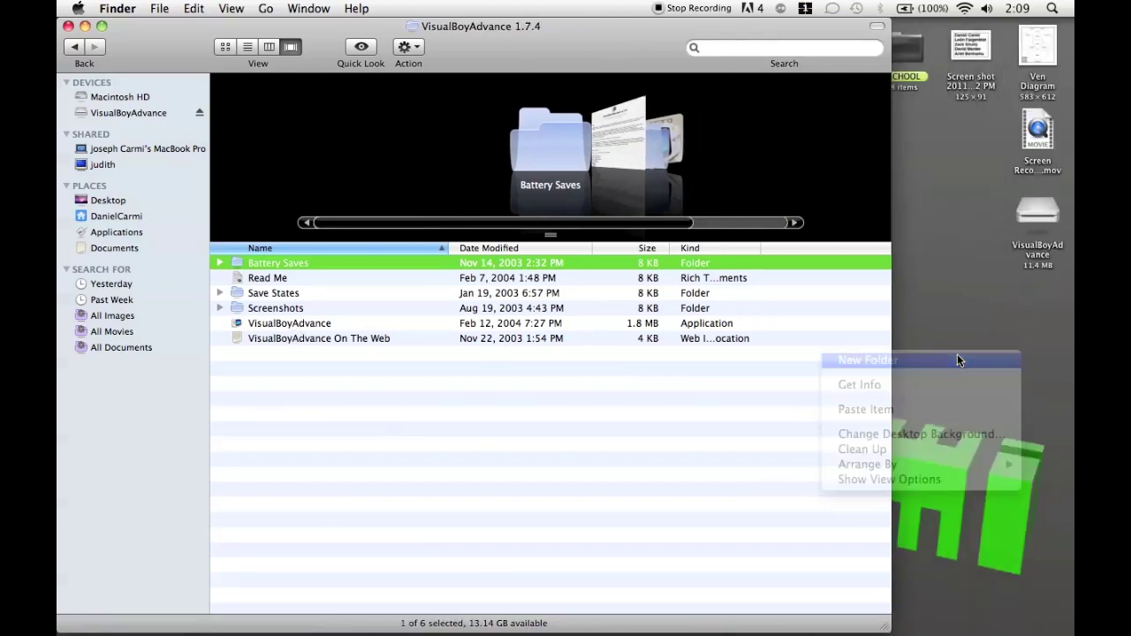
pyautogui.write('Test')
pyautogui.press('Return')
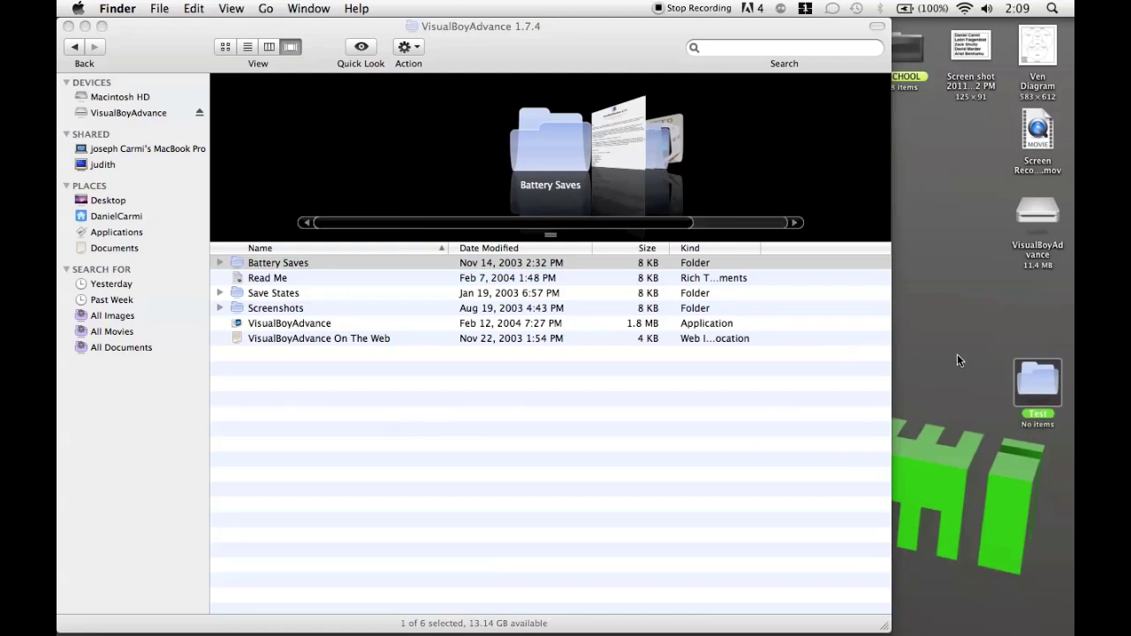
pyautogui.moveTo(1043, 376); pyautogui.dragTo(578, 446)
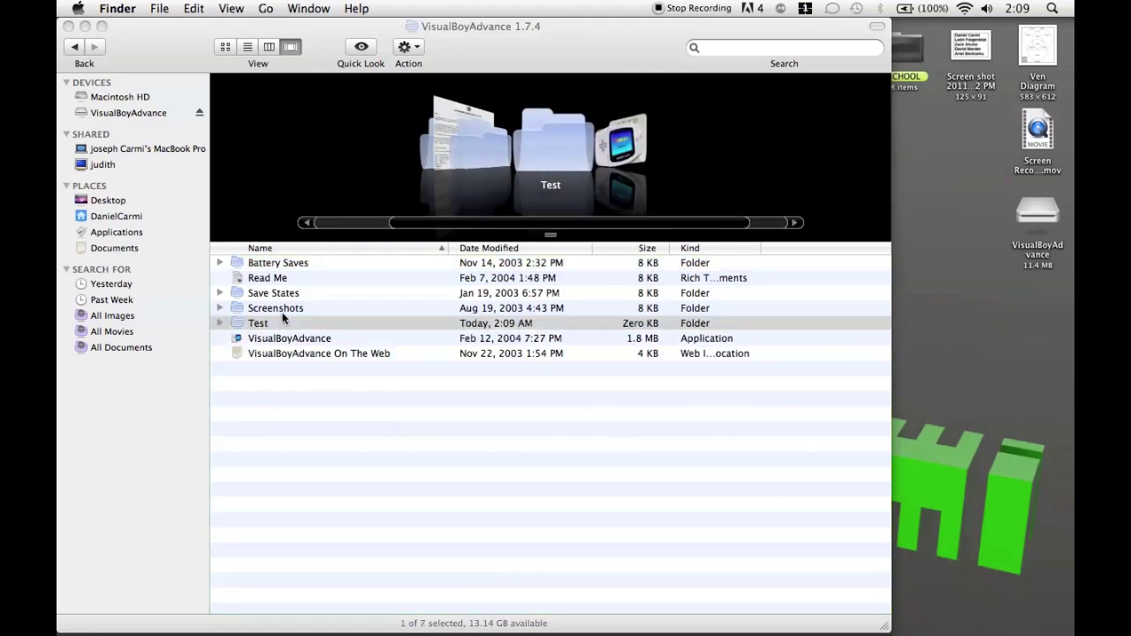
# Move the Test folder back out to the desktop, trash it, and close the VisualBoyAdvance 1.7.4 window
pyautogui.moveTo(279, 323); pyautogui.dragTo(1036, 308)
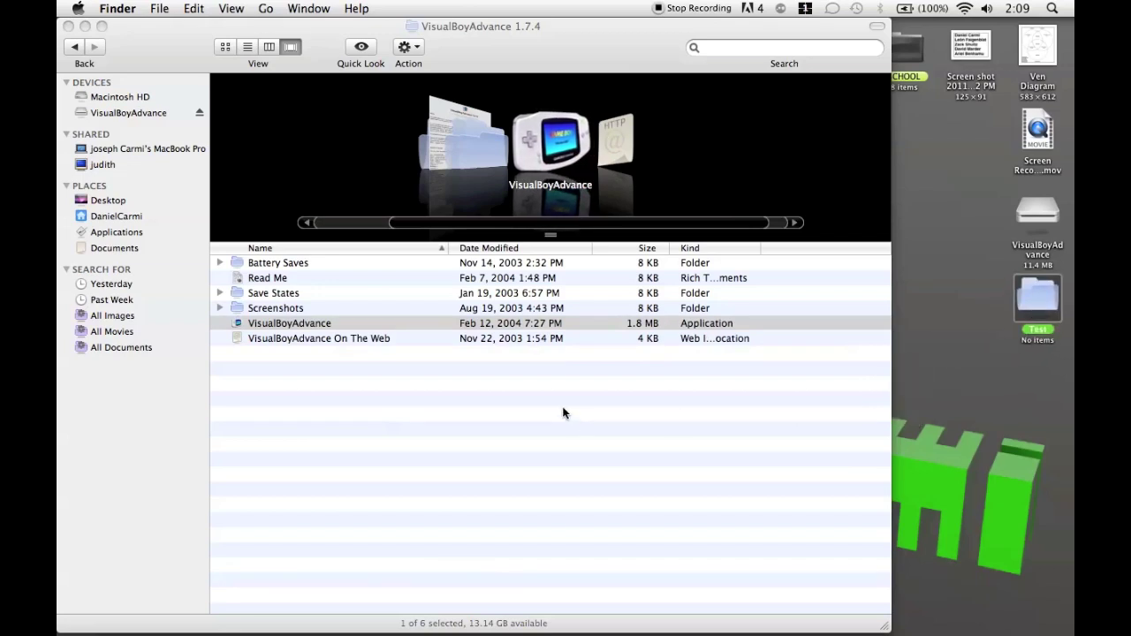
pyautogui.click(653, 358)
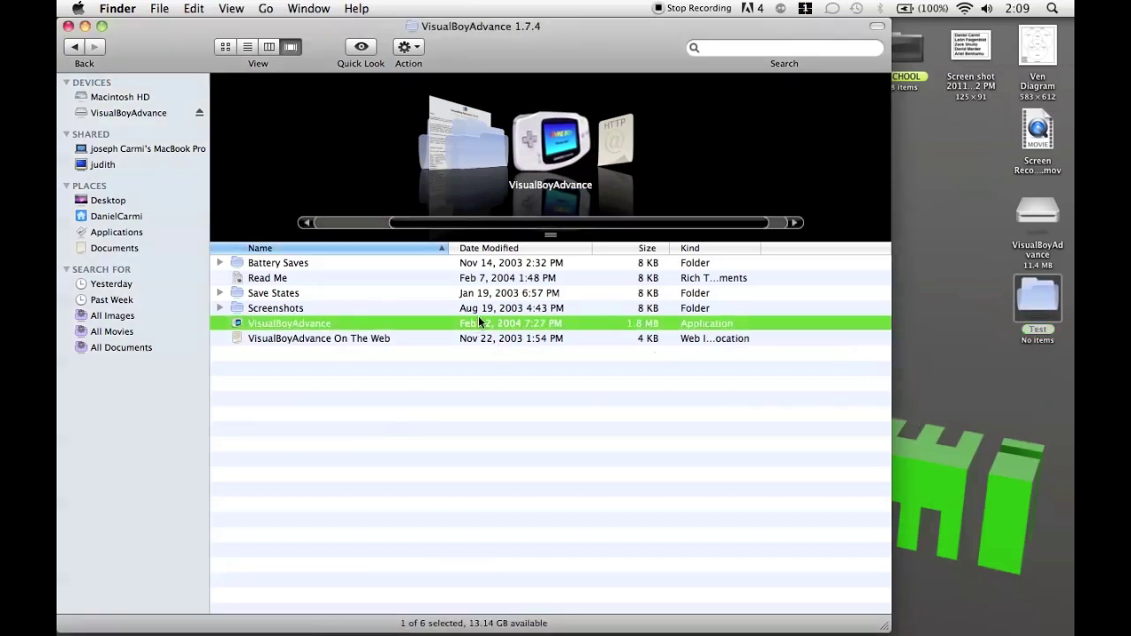
pyautogui.moveTo(1025, 630)
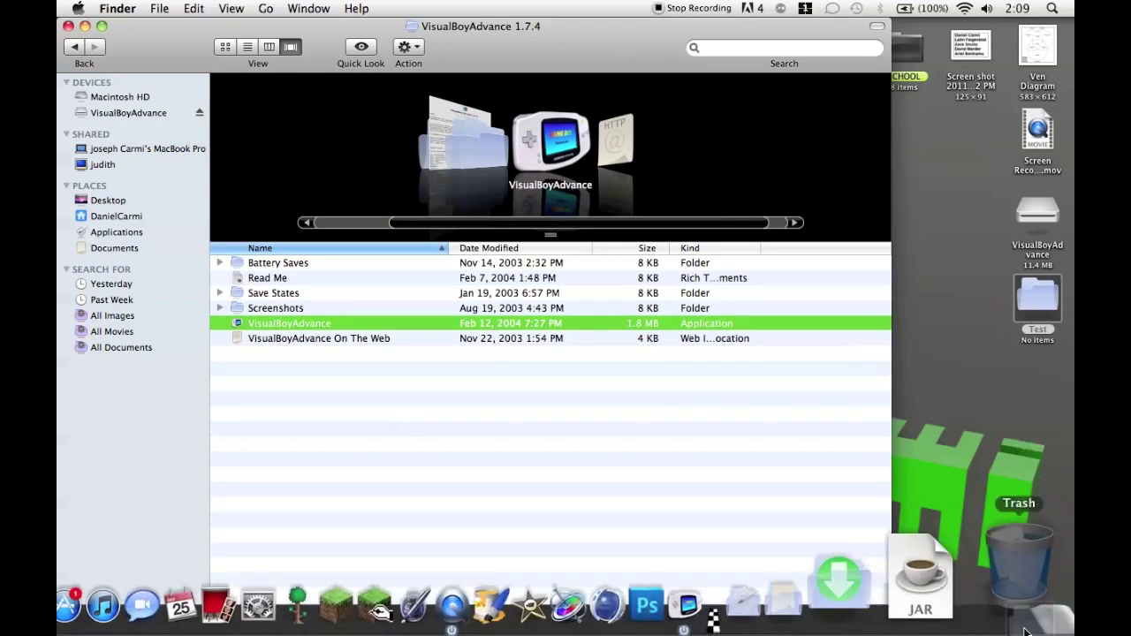
pyautogui.moveTo(1024, 631); pyautogui.dragTo(1020, 566)
pyautogui.click(748, 517)
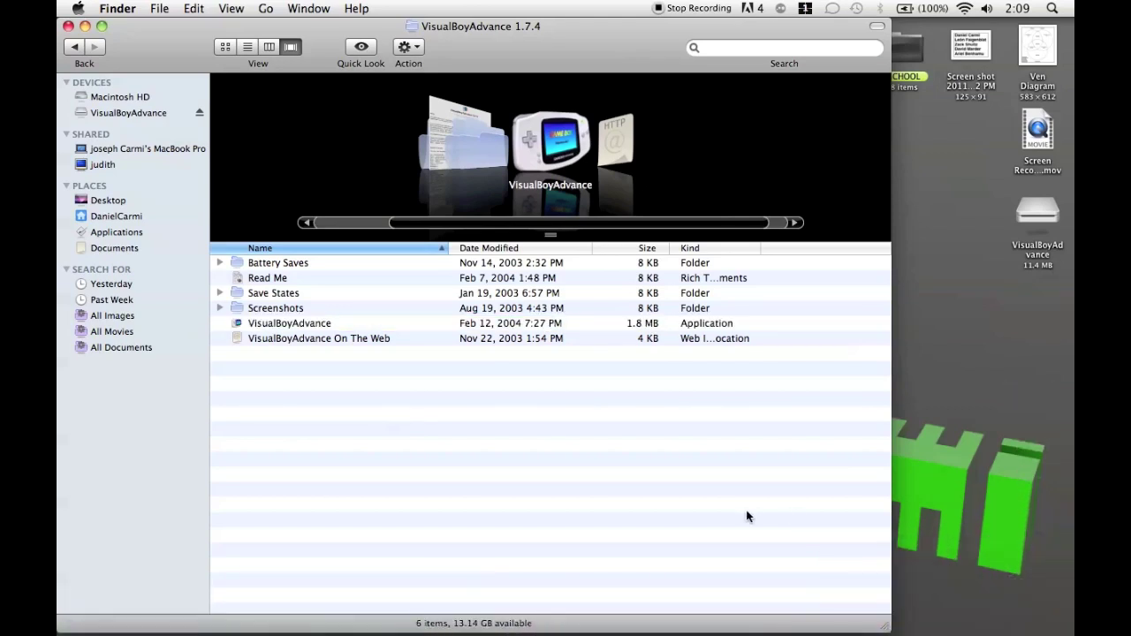
pyautogui.click(68, 25)
# Quit the running VisualBoyAdvance and eject its disk image from the desktop
pyautogui.moveTo(1029, 212); pyautogui.dragTo(972, 441)
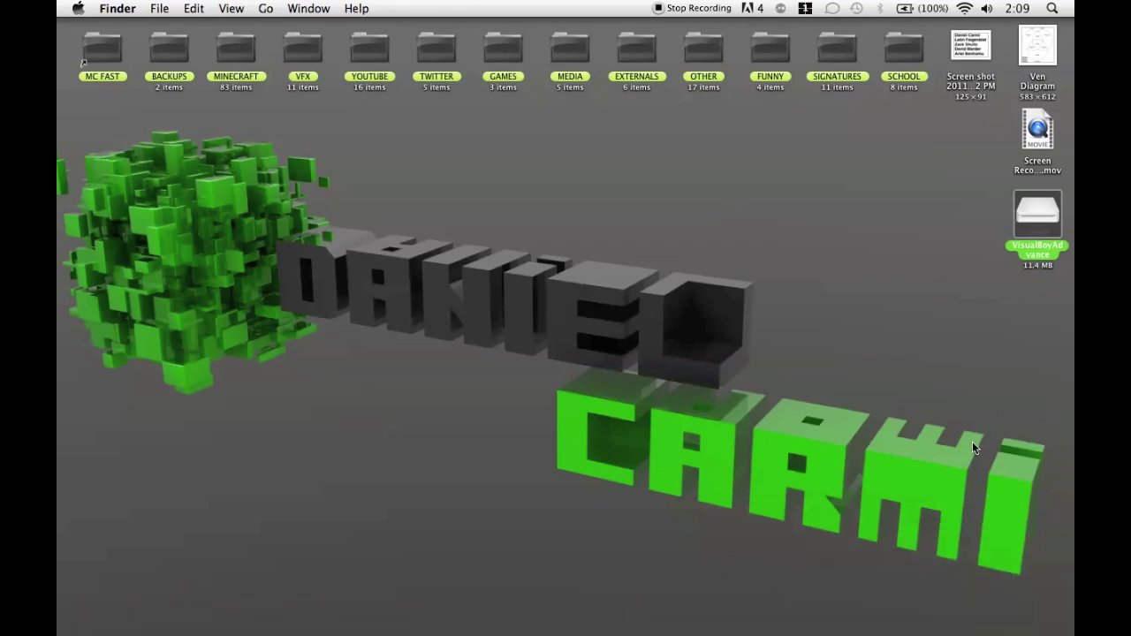
pyautogui.press('super+Tab')
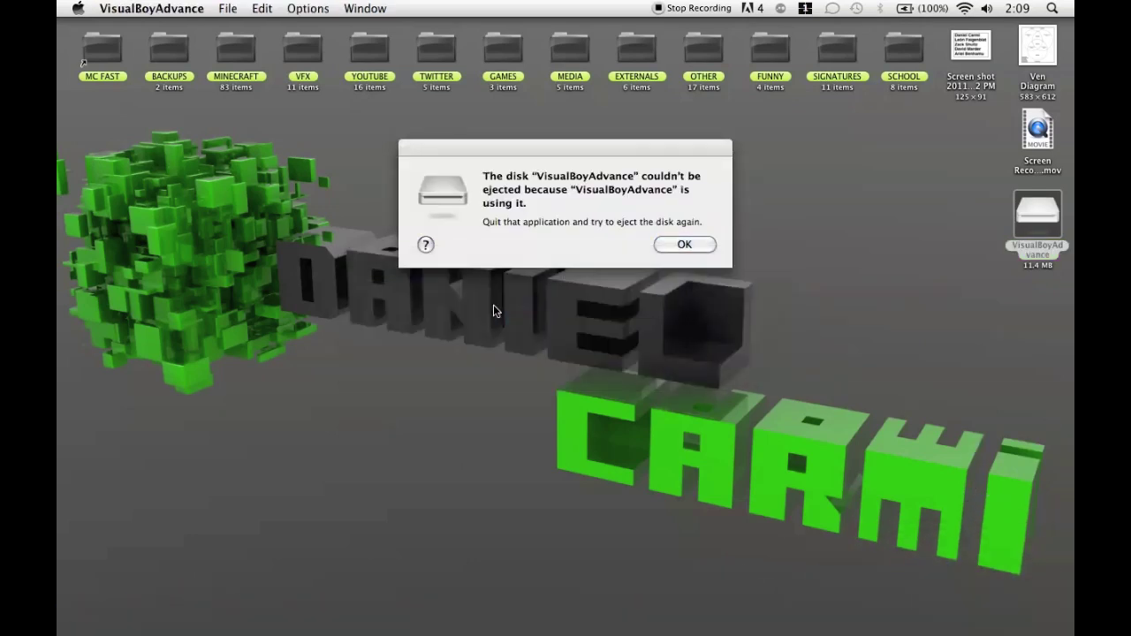
pyautogui.click(673, 243)
pyautogui.moveTo(1038, 227); pyautogui.dragTo(996, 634)
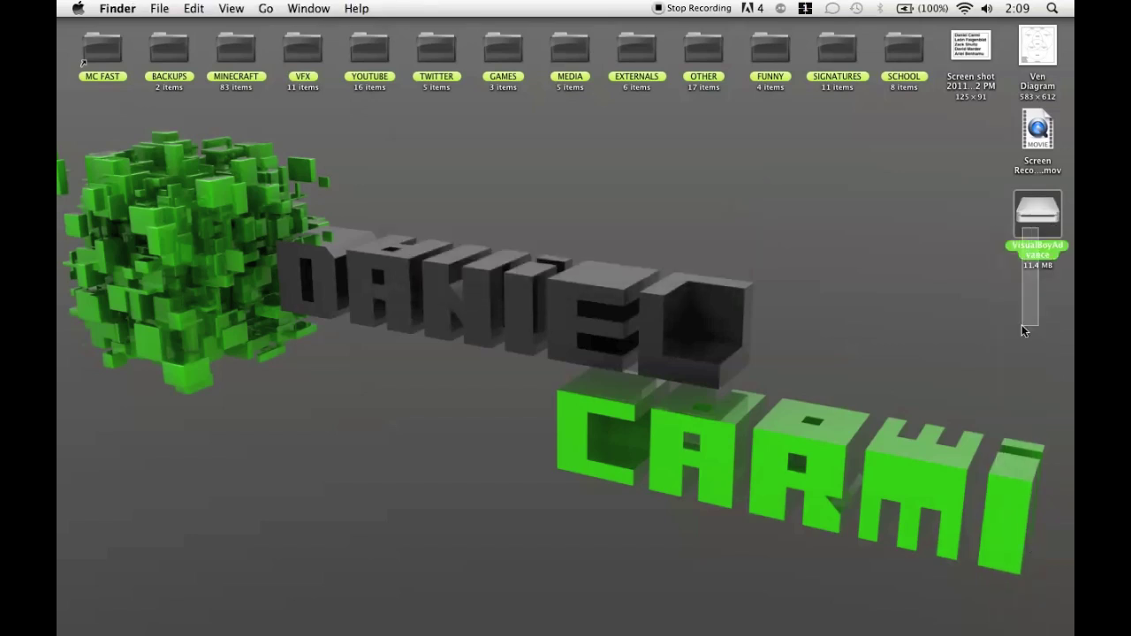
pyautogui.moveTo(1023, 330); pyautogui.dragTo(1024, 319)
pyautogui.moveTo(1051, 217); pyautogui.dragTo(1005, 546)
# Replace the old VisualBoyAdvance Dock shortcut by launching the copy in Applications and keeping it in the Dock
pyautogui.moveTo(861, 574); pyautogui.dragTo(843, 433)
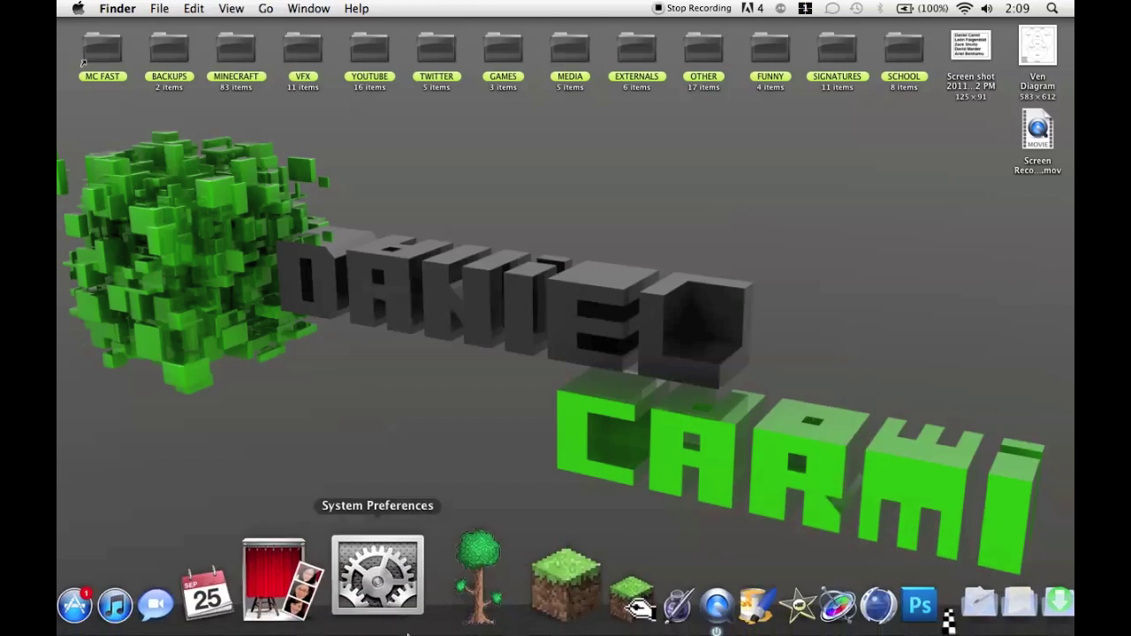
pyautogui.click(873, 631)
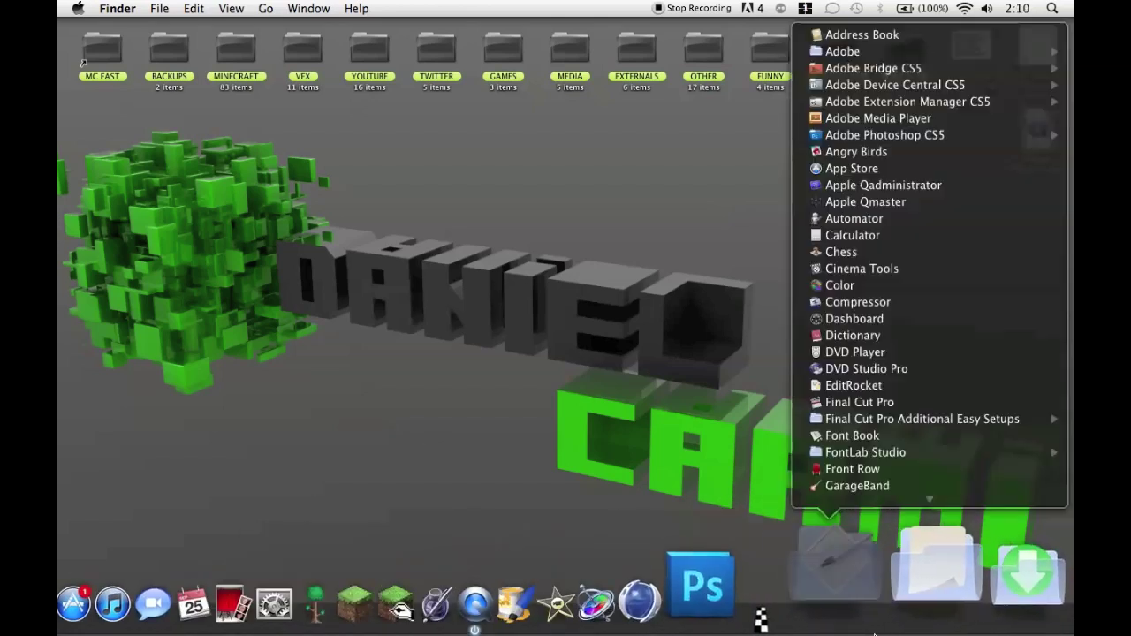
pyautogui.scroll(-10, 848, 379)
pyautogui.moveTo(856, 455)
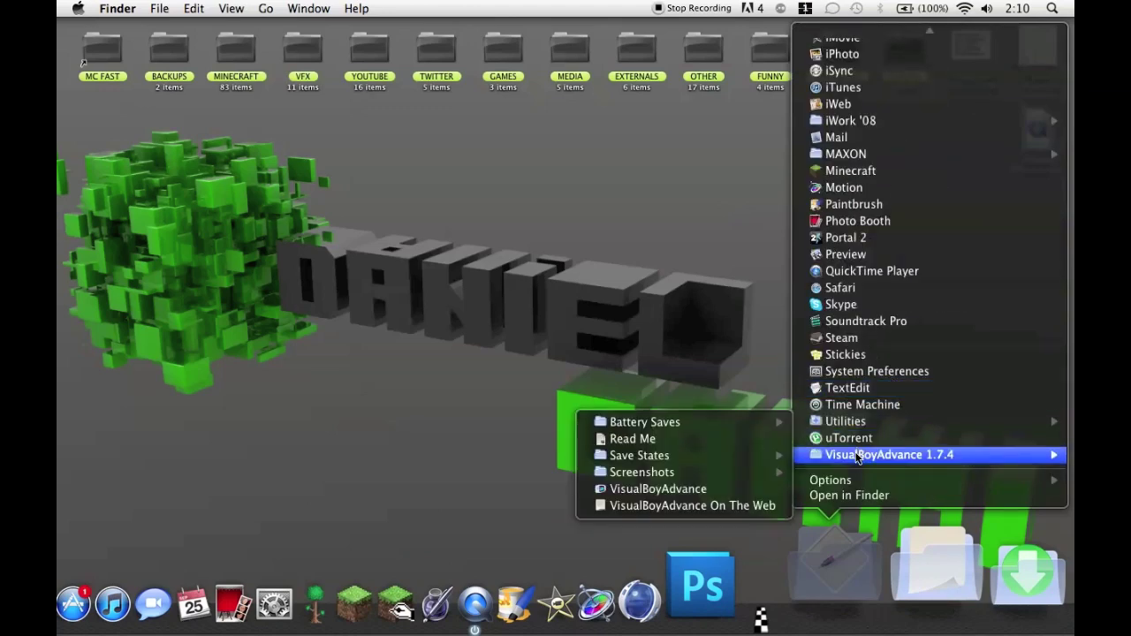
pyautogui.click(698, 491)
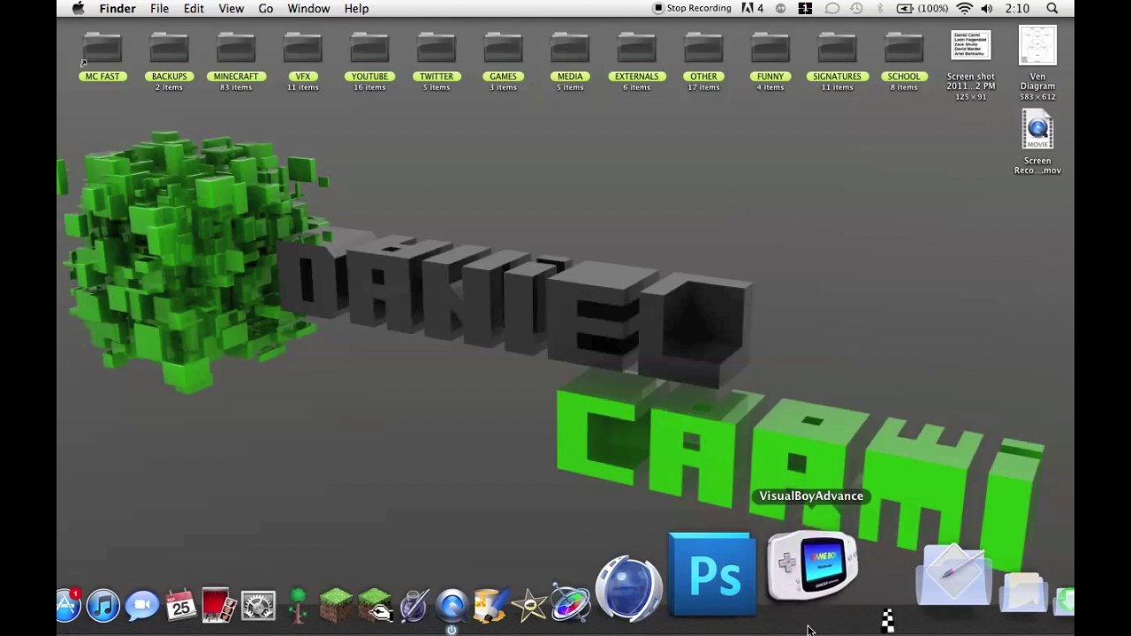
pyautogui.rightClick(807, 576)
pyautogui.moveTo(802, 458)
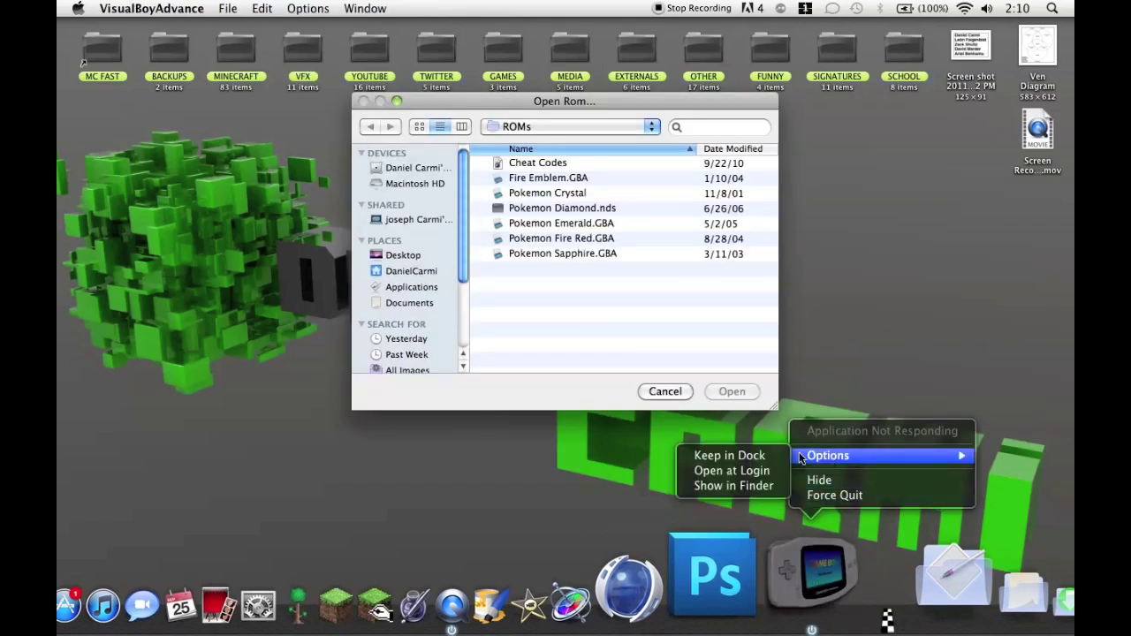
pyautogui.click(750, 463)
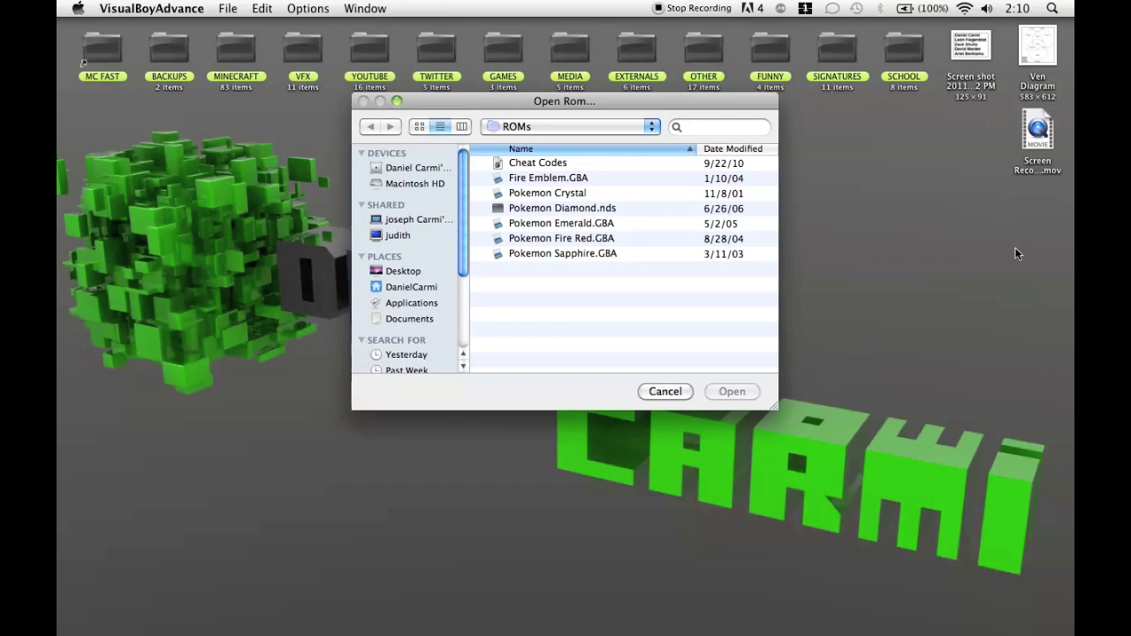
# Load the Pokemon Emerald.GBA ROM in the installed VisualBoyAdvance and close the game window
pyautogui.doubleClick(537, 225)
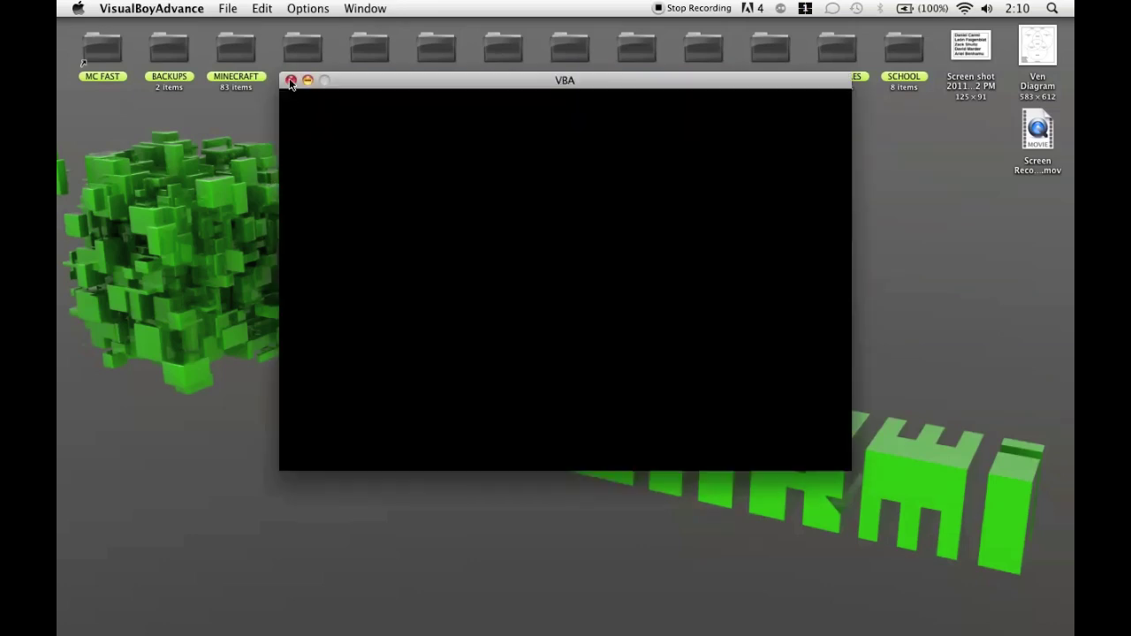
pyautogui.click(291, 80)
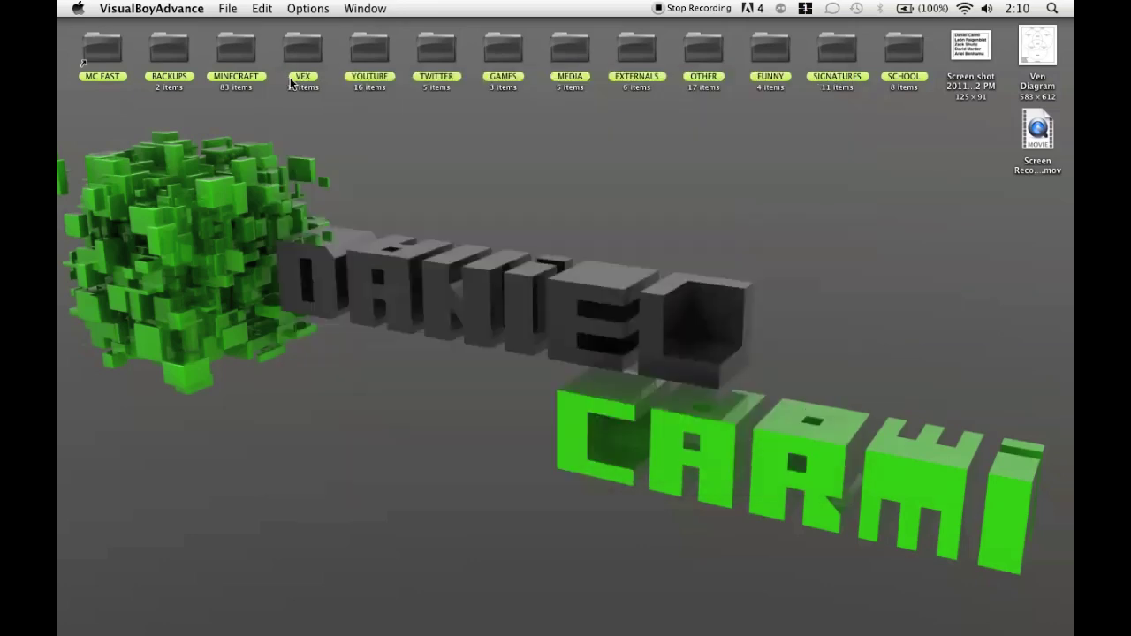